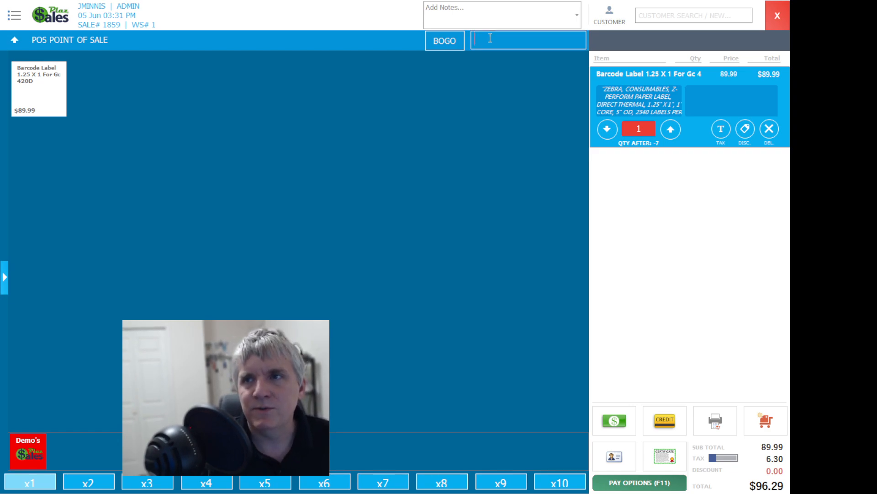
# Step: Look up the item name Christmas Food Bank in the sale and choose to create it as a new item
pyautogui.write('hris')
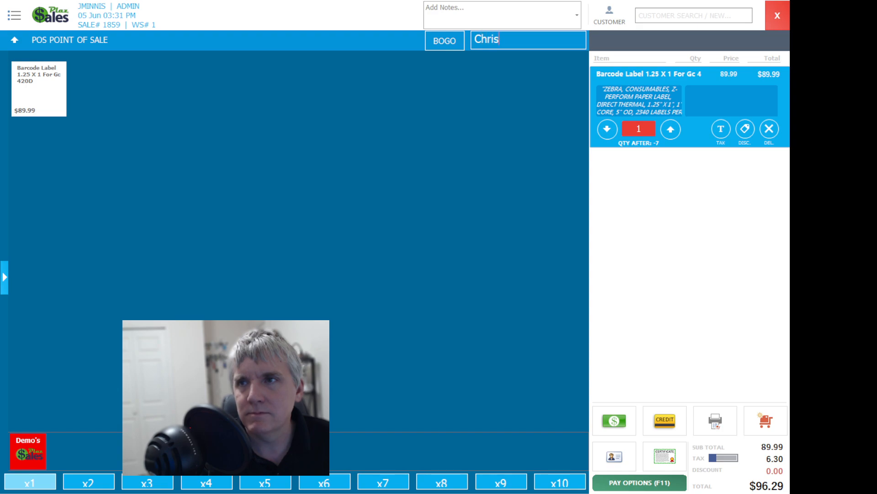
pyautogui.write('tmas Food Bank')
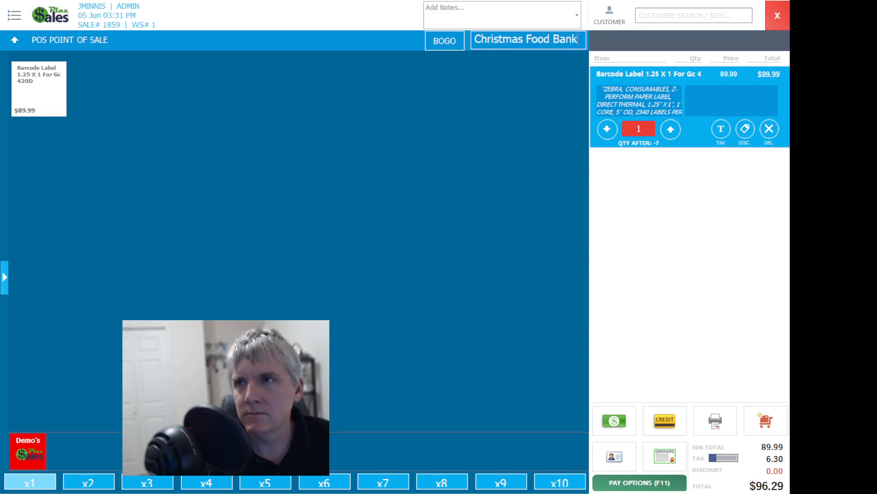
pyautogui.press('Return')
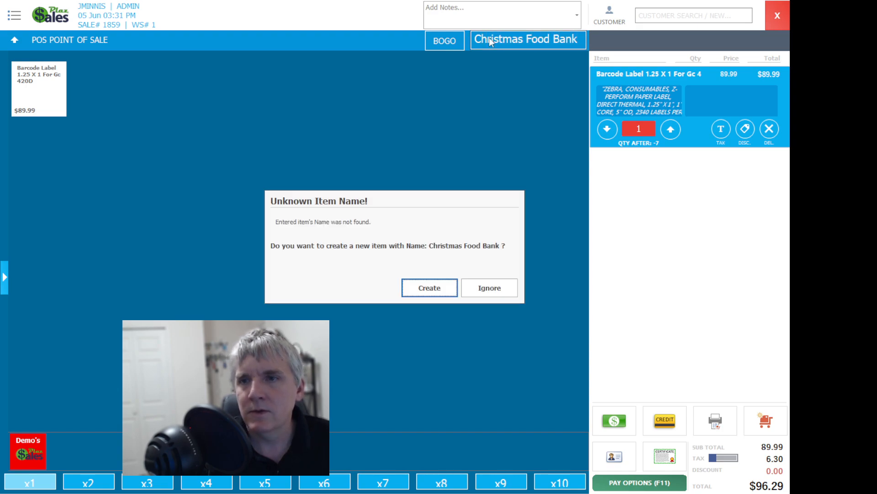
pyautogui.click(426, 290)
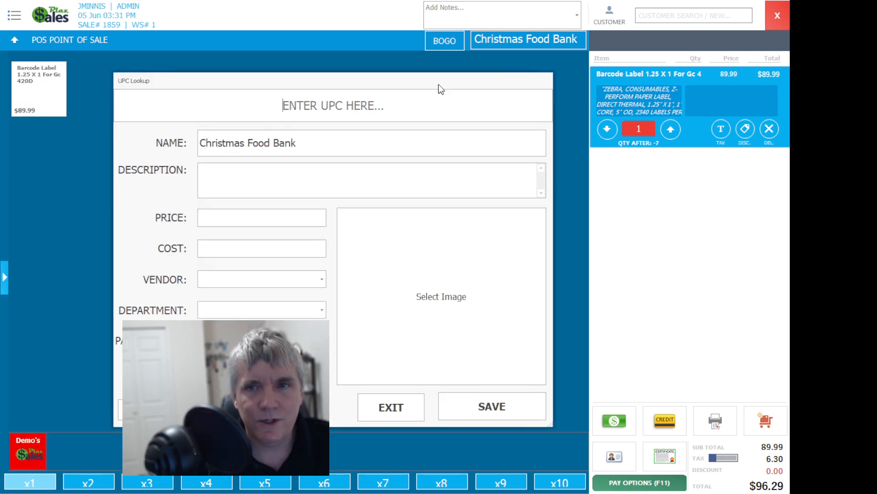
# Step: Open the advanced setup for the new item with Non-Inventory as its item type
pyautogui.moveTo(439, 87); pyautogui.dragTo(661, 83)
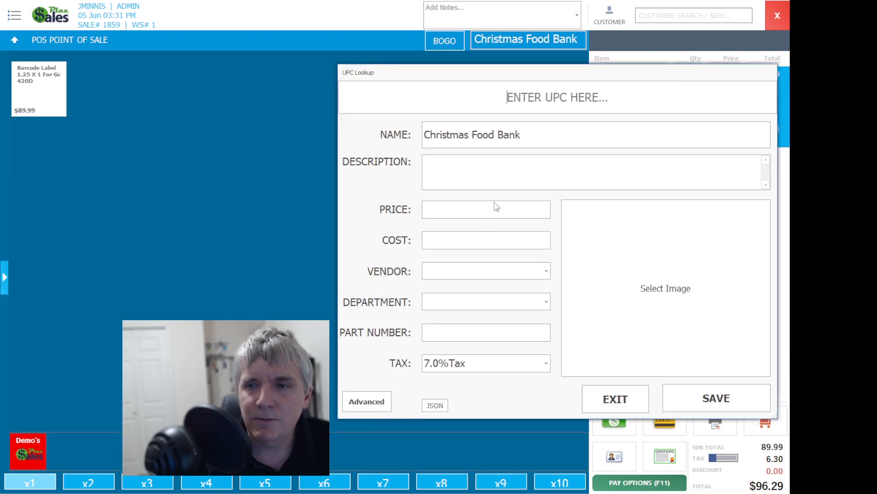
pyautogui.click(379, 406)
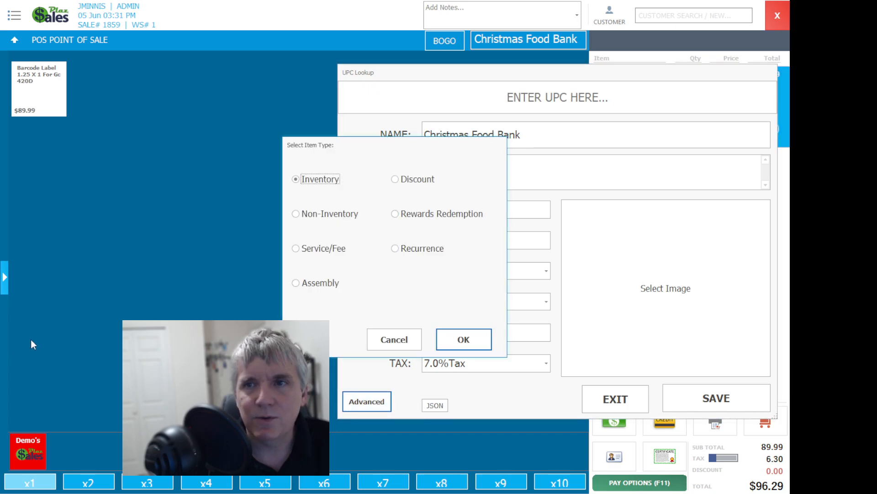
pyautogui.click(323, 215)
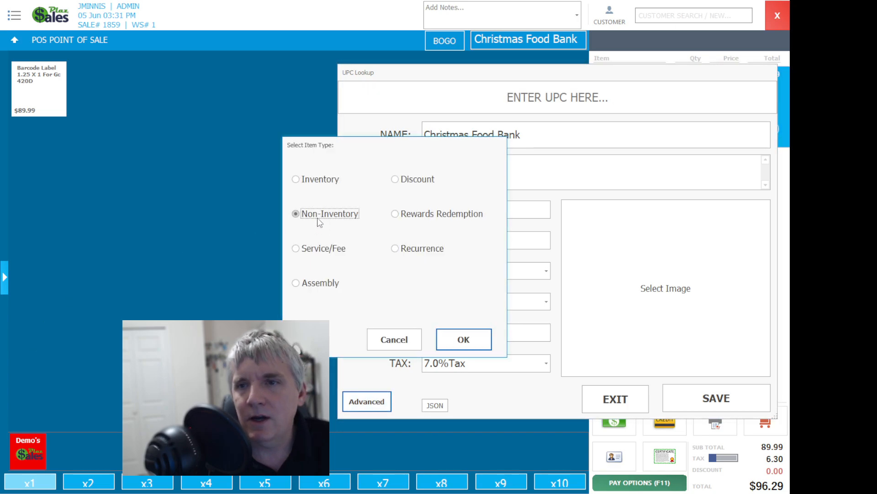
pyautogui.click(464, 341)
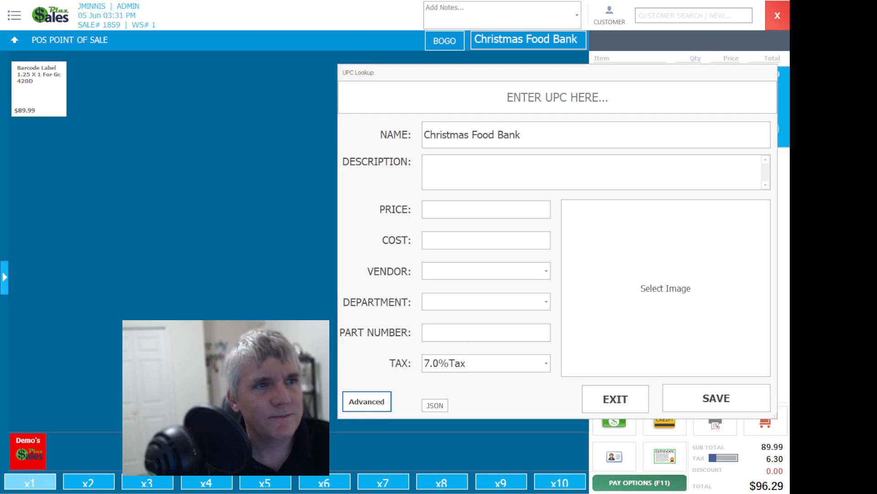
# Step: Enable Charity Round Up for the Christmas Food Bank item and set its tax to 0.0%Non Tax
pyautogui.moveTo(342, 91); pyautogui.dragTo(619, 29)
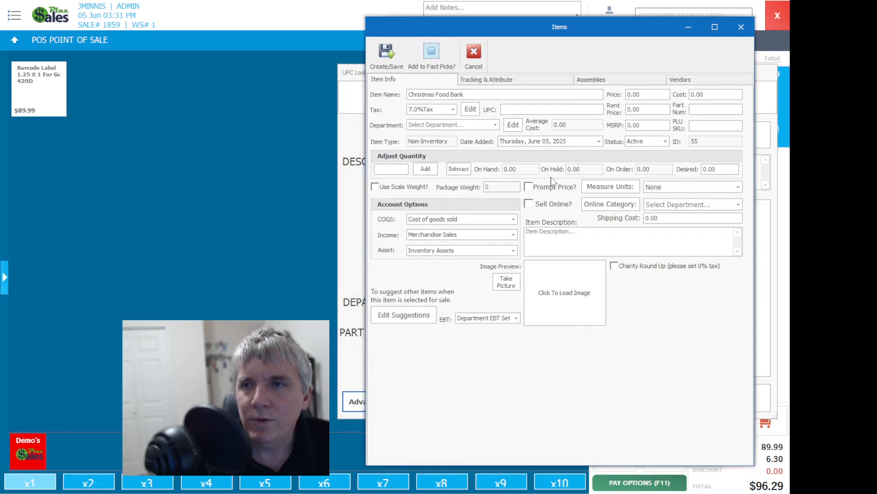
pyautogui.click(614, 267)
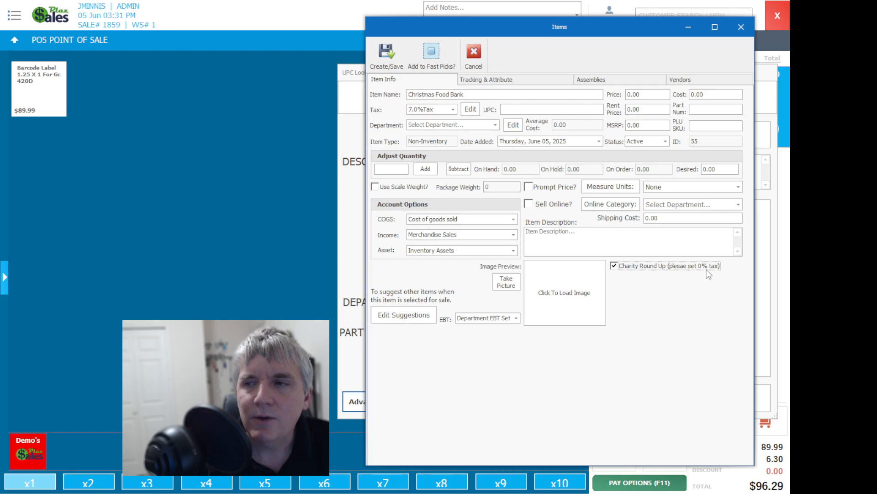
pyautogui.click(454, 110)
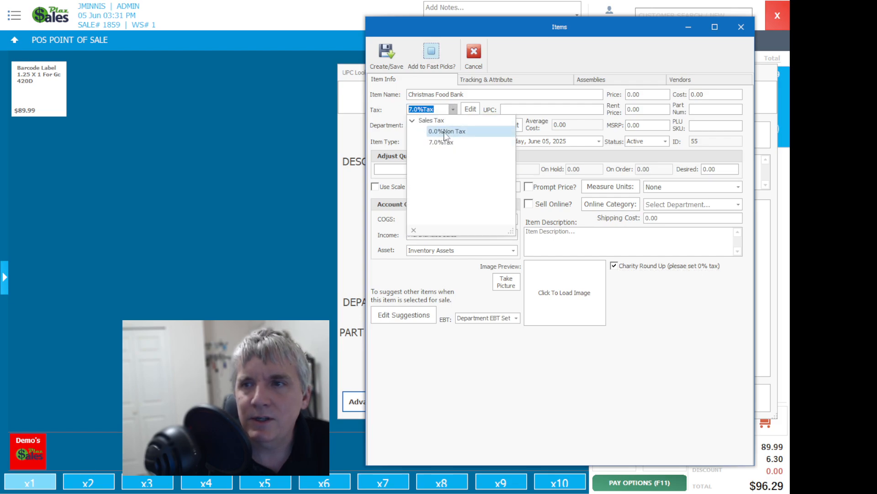
pyautogui.click(444, 132)
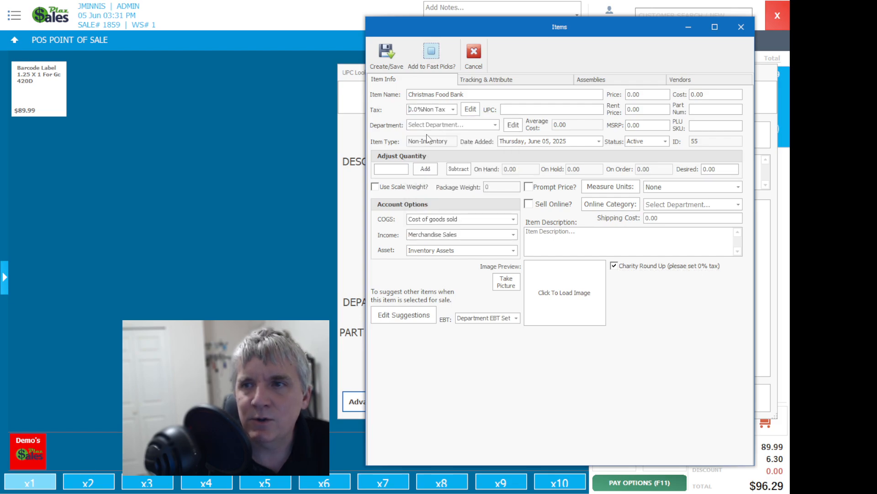
# Step: Assign the item to the Charity department with Add to Fast Picks enabled, and save it
pyautogui.click(495, 125)
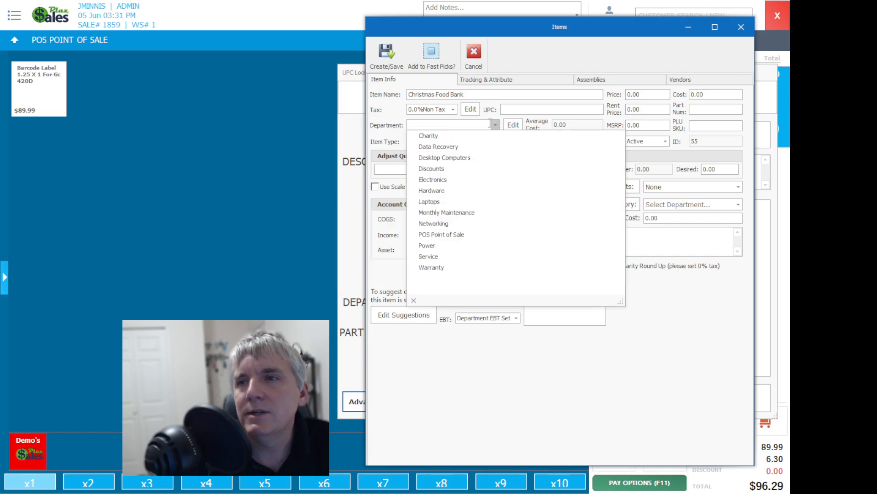
pyautogui.click(440, 136)
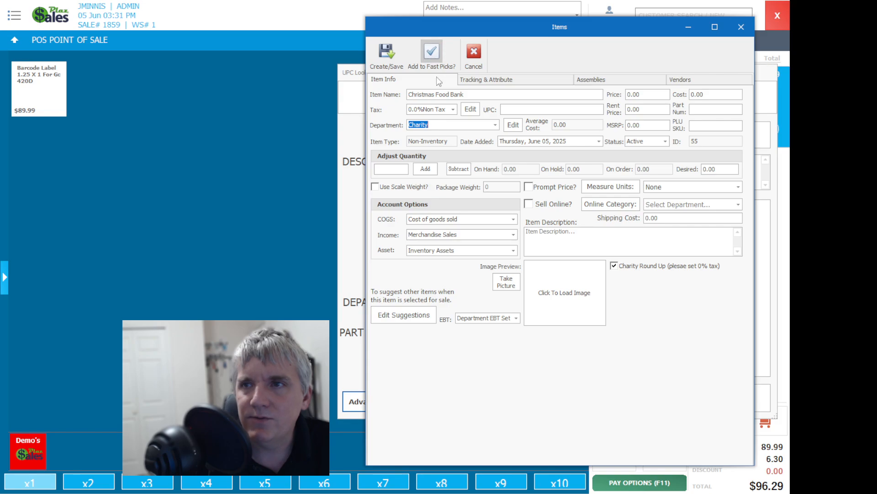
pyautogui.click(387, 51)
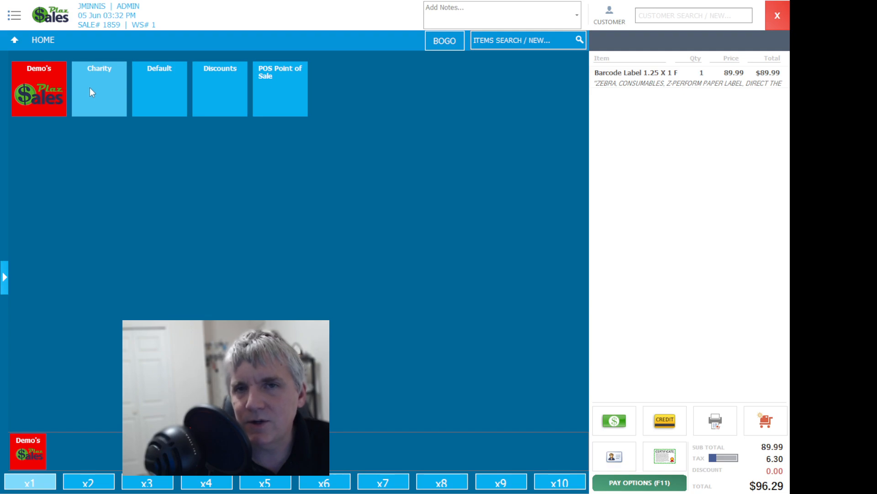
# Step: Add the Christmas Food Bank round-up item from the Charity department to the current sale
pyautogui.click(103, 101)
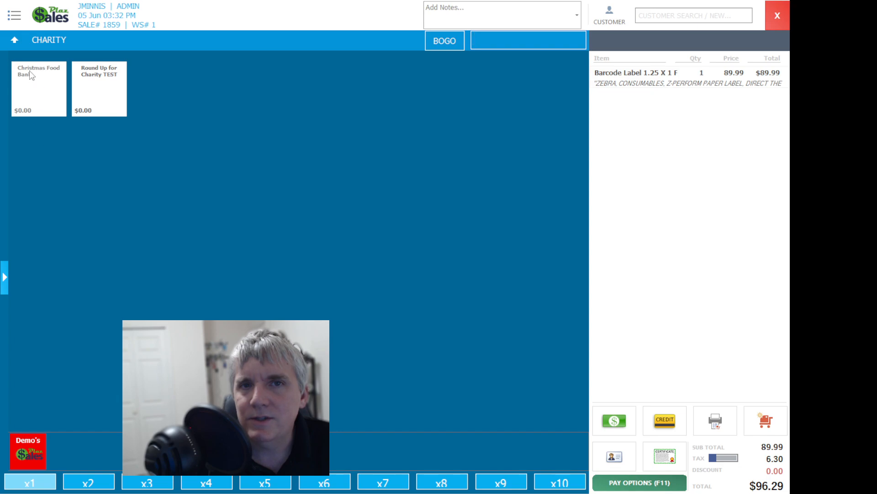
pyautogui.click(23, 42)
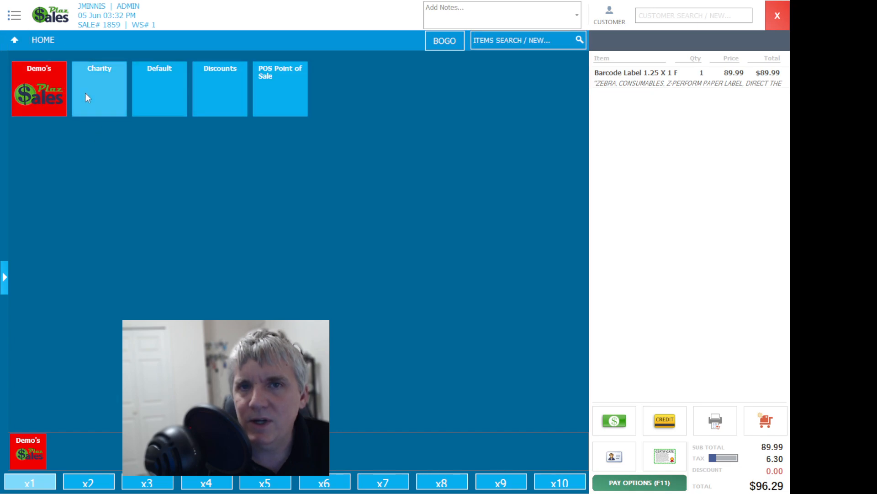
pyautogui.click(85, 93)
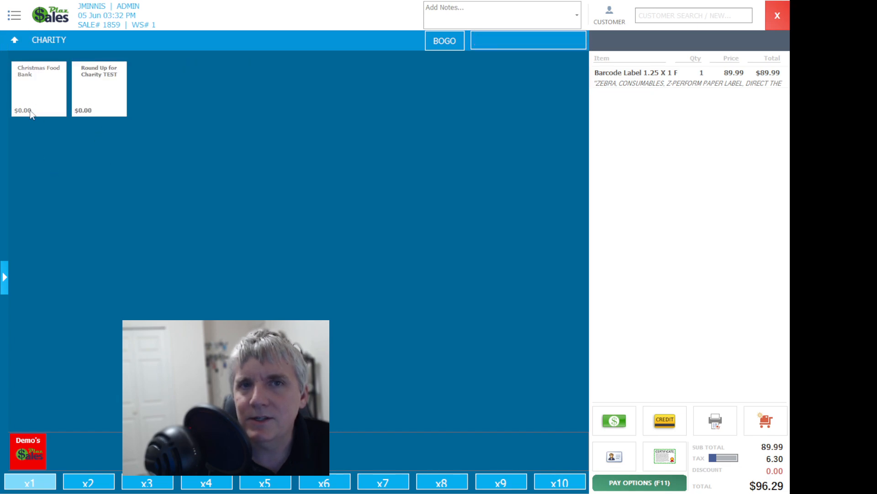
pyautogui.click(45, 93)
pyautogui.click(734, 75)
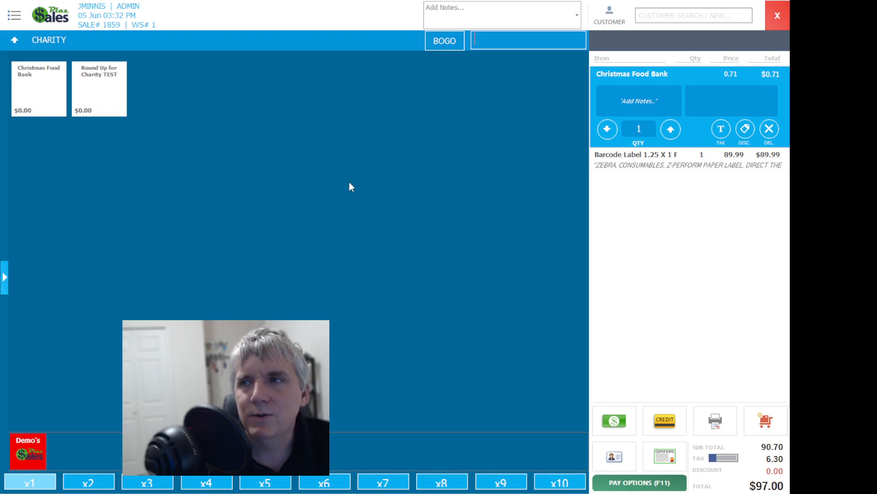
# Step: Pay the sale with $100 cash and preview its receipt in the Invoice Letter template
pyautogui.click(614, 419)
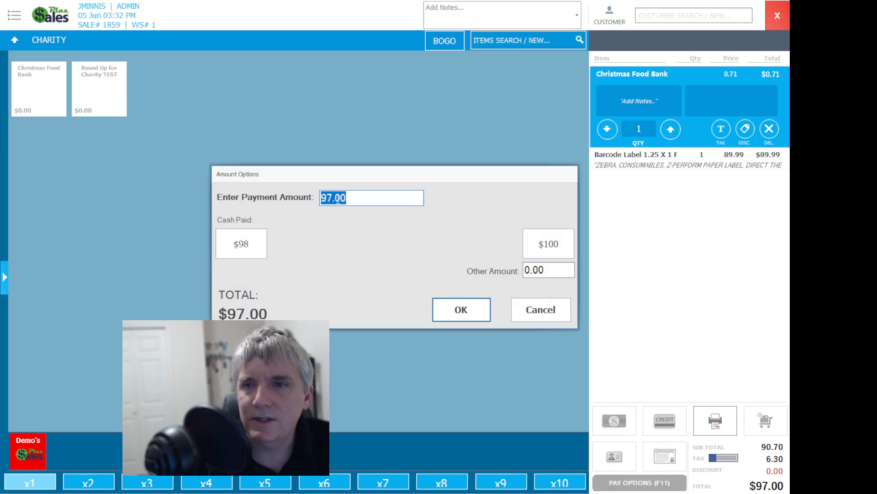
pyautogui.click(556, 248)
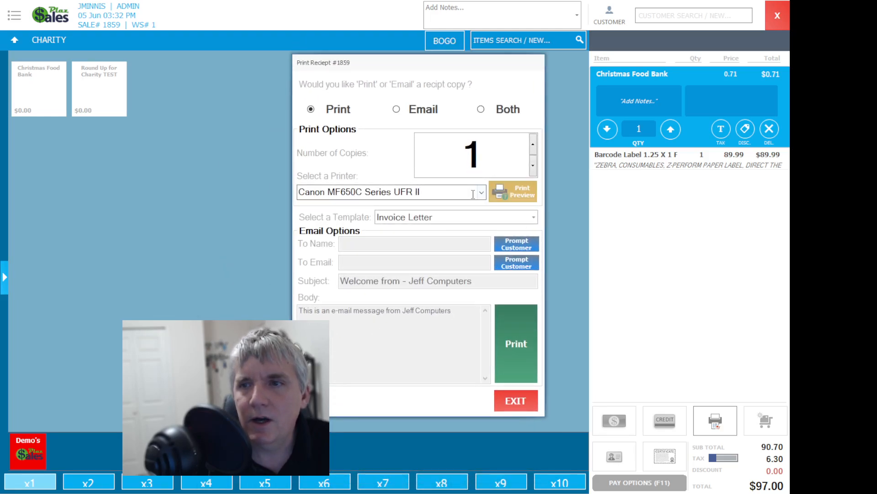
pyautogui.click(505, 191)
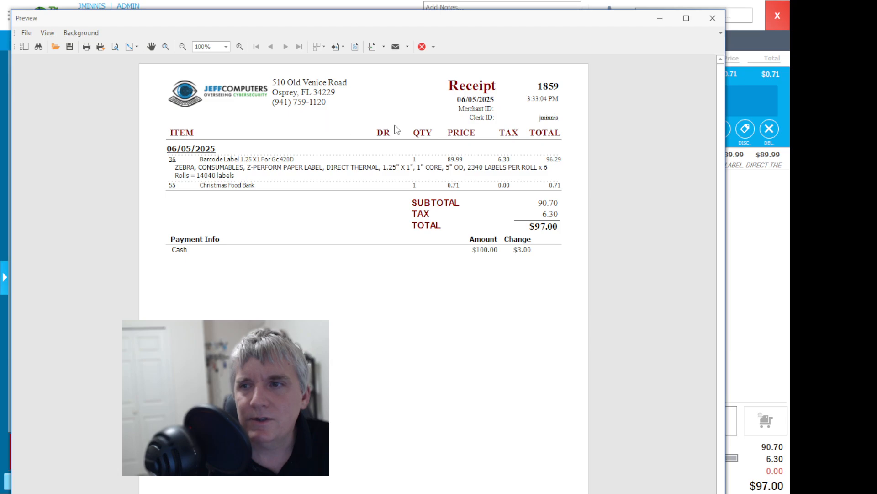
pyautogui.click(718, 17)
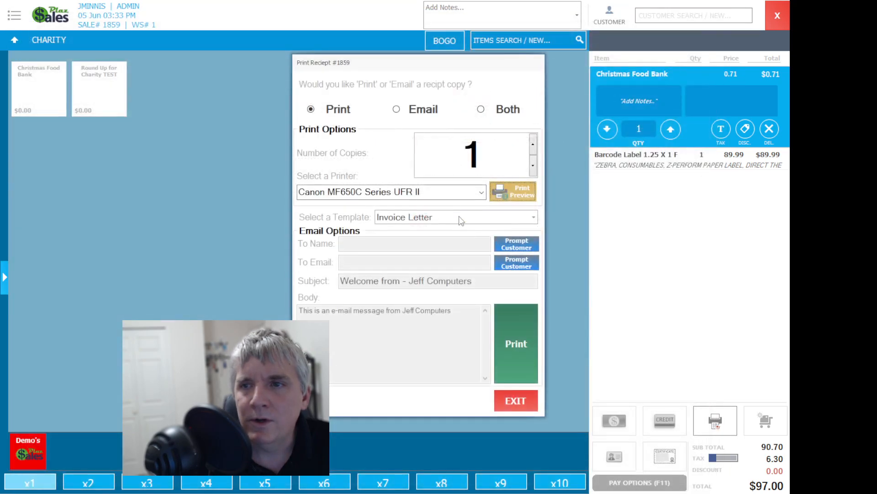
# Step: Preview the receipt in the Invoice 80 template and leave the receipt dialog without printing
pyautogui.click(533, 218)
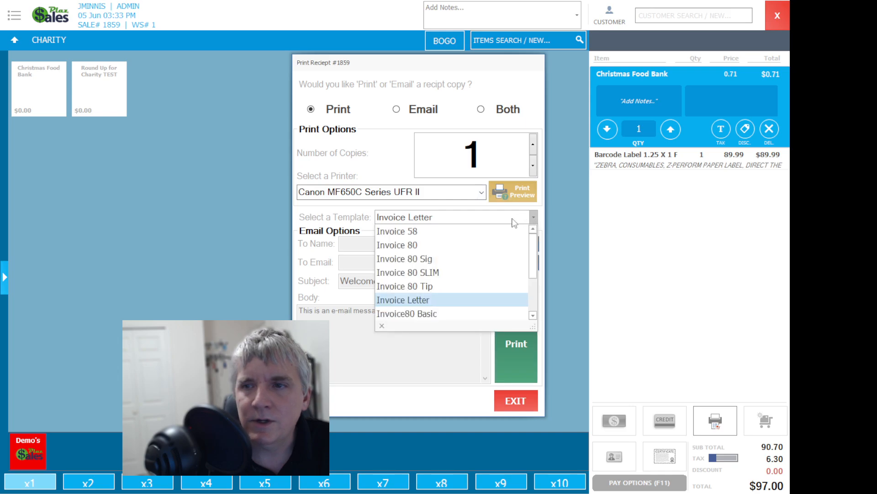
pyautogui.click(426, 244)
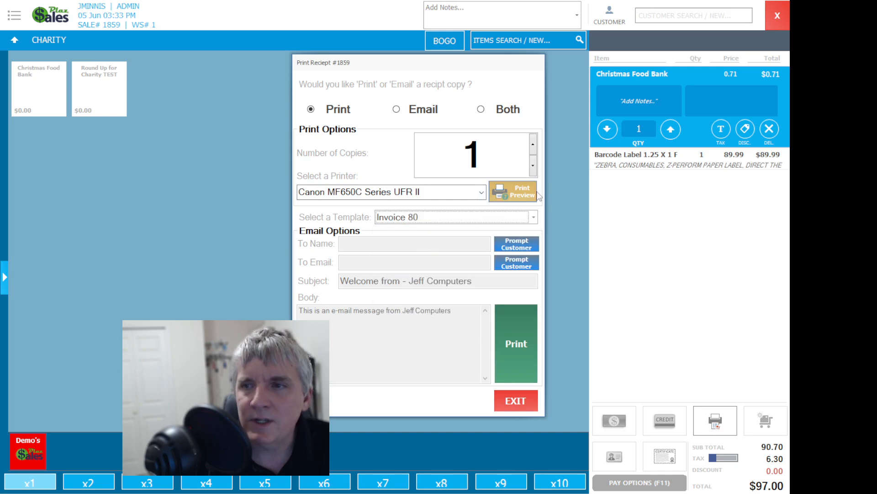
pyautogui.click(514, 188)
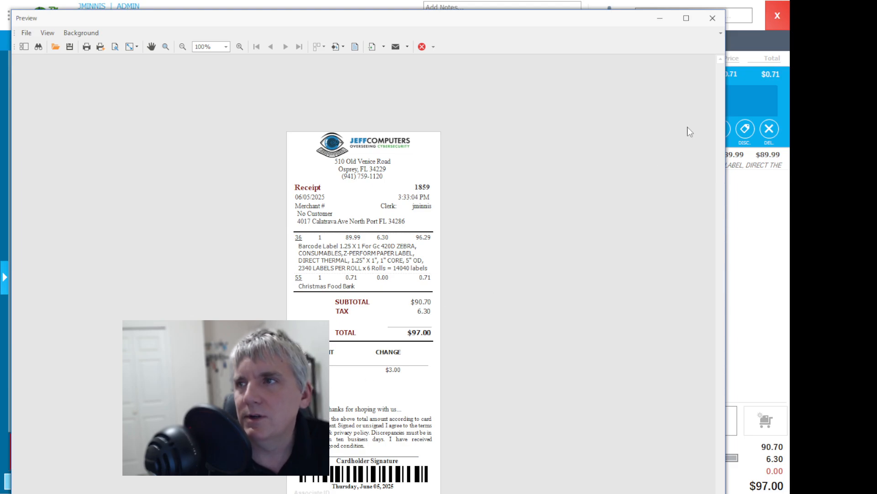
pyautogui.click(712, 18)
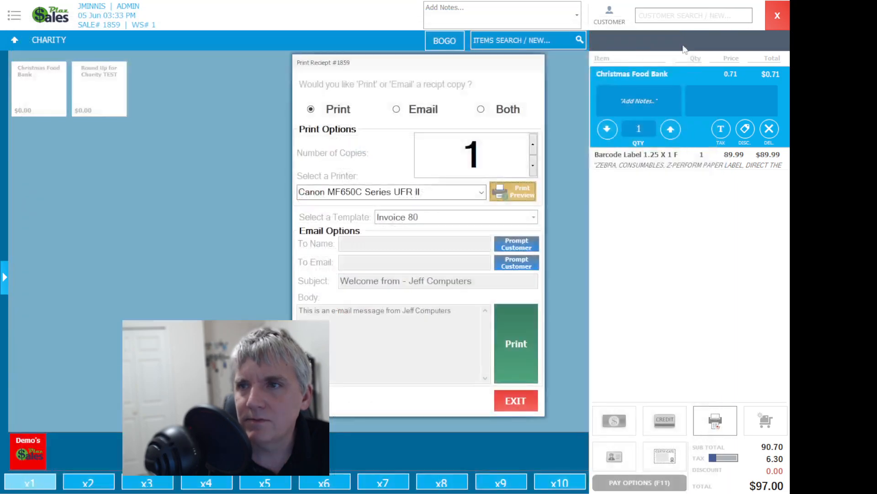
pyautogui.click(517, 401)
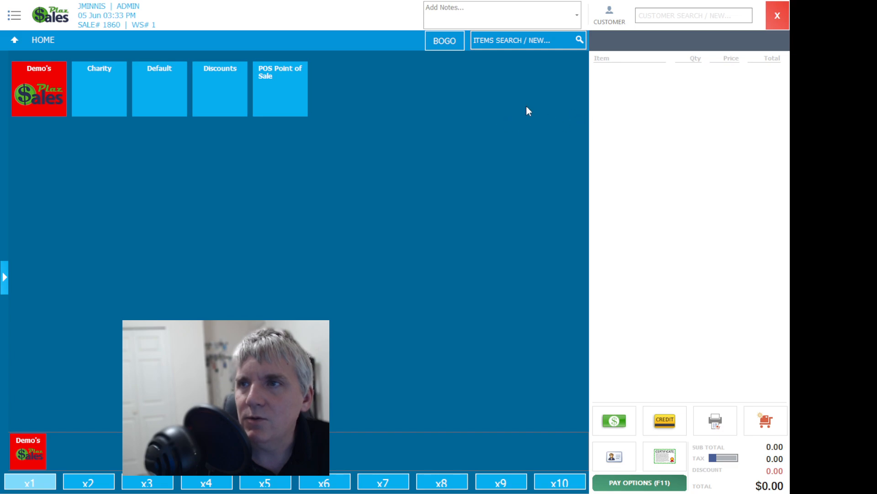
# Step: Leave the point-of-sale screen, open the accounting reports and set the time period to Today
pyautogui.click(777, 14)
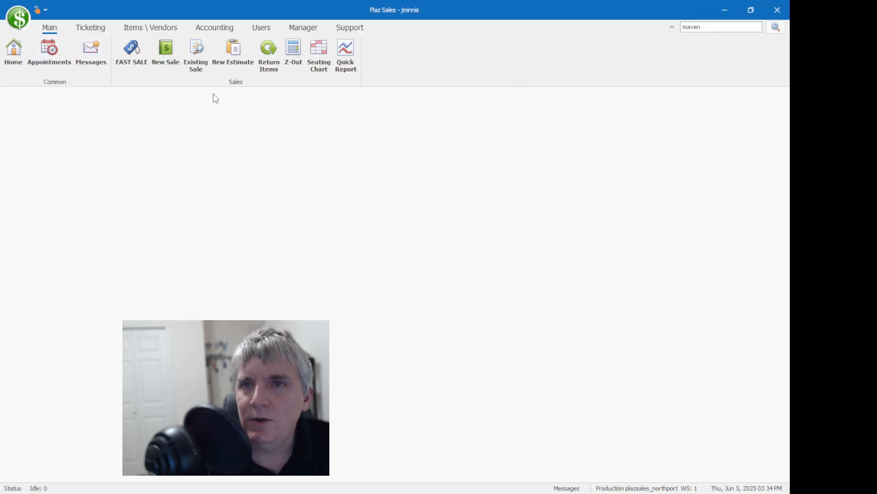
pyautogui.click(137, 28)
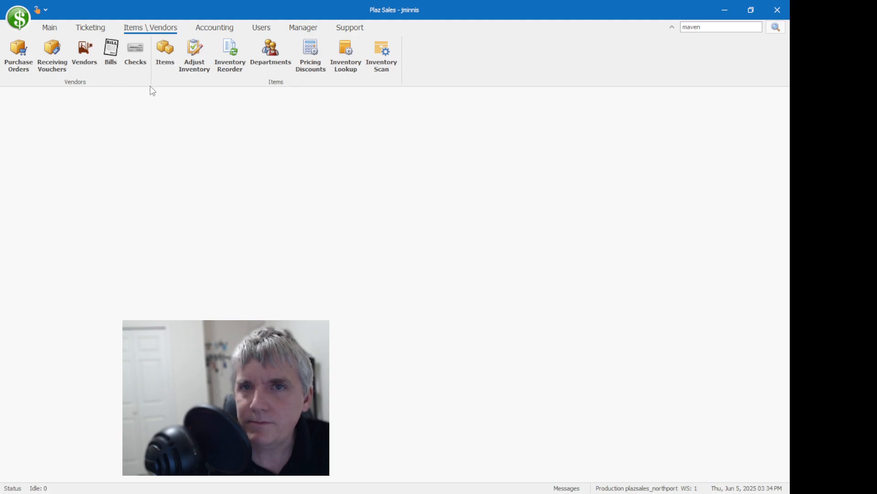
pyautogui.click(222, 30)
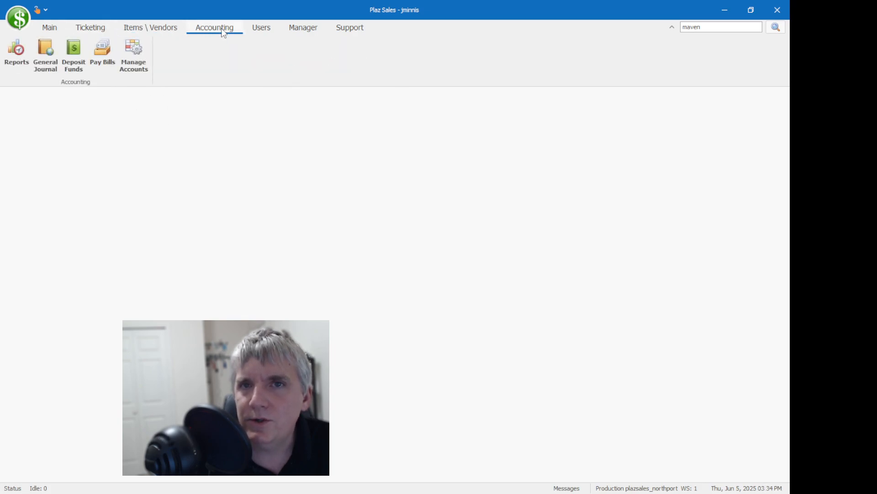
pyautogui.click(21, 56)
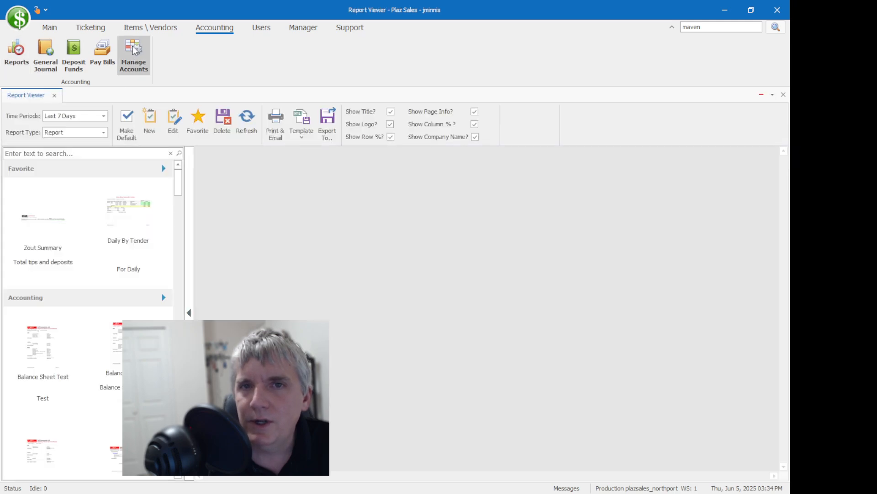
pyautogui.click(103, 116)
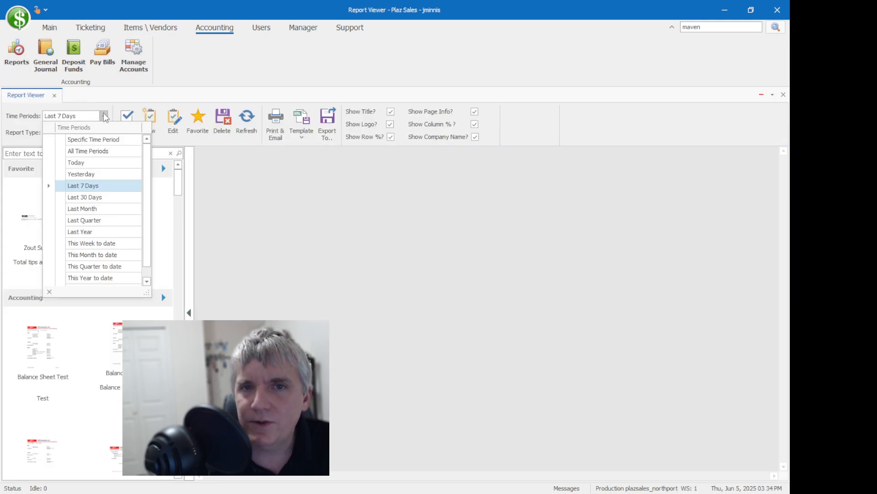
pyautogui.click(93, 170)
# Step: Search the reports for "dept", open Sales Dept Disc and examine the Charity and POS Point of Sale departments
pyautogui.click(83, 154)
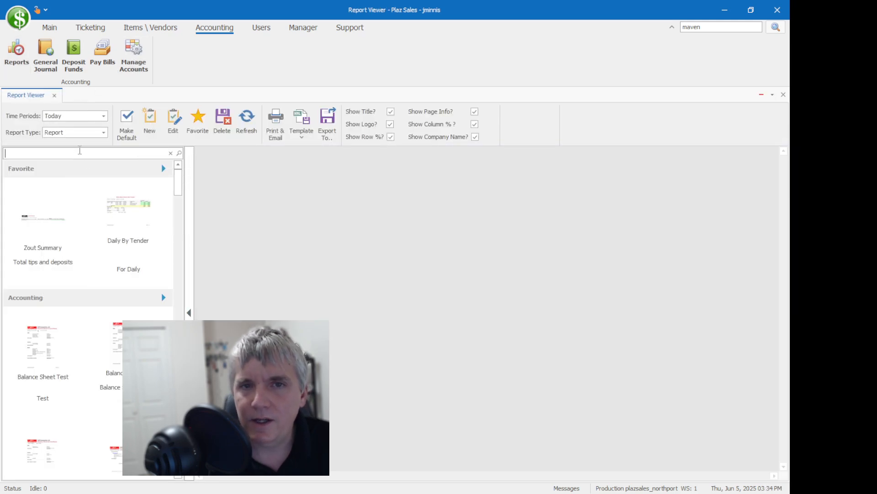
pyautogui.write('dept')
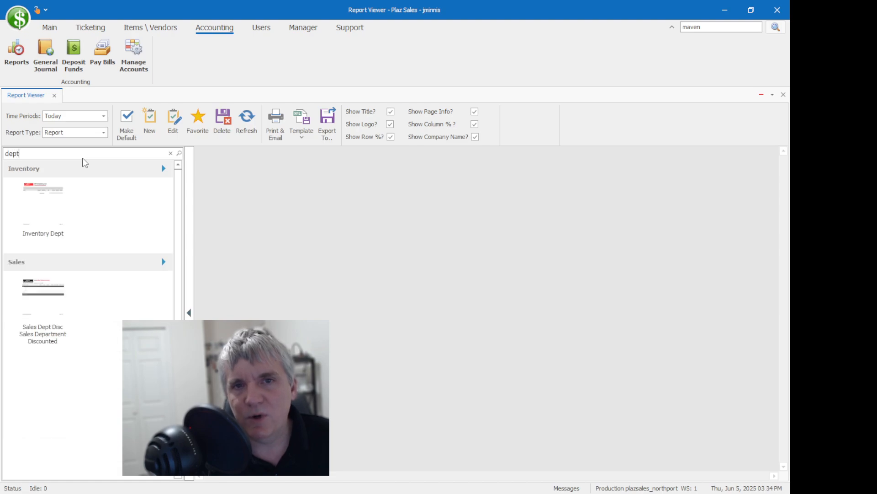
pyautogui.click(63, 310)
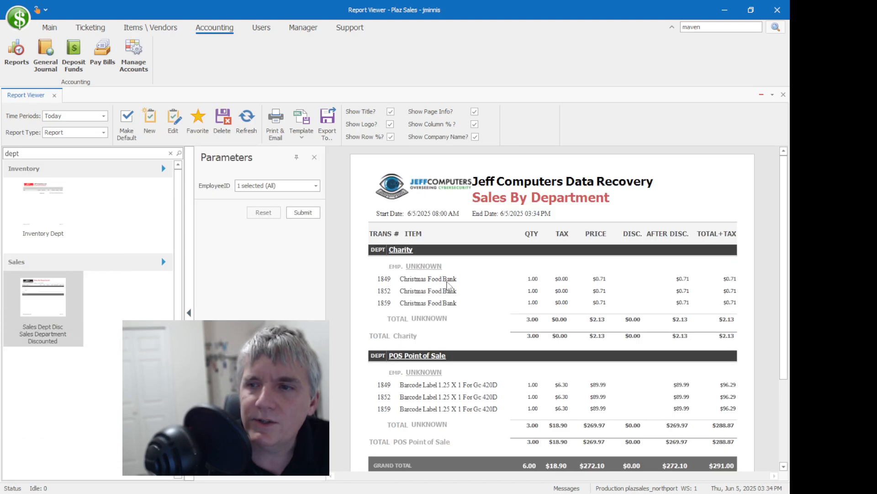
pyautogui.scroll(-3, 481, 271)
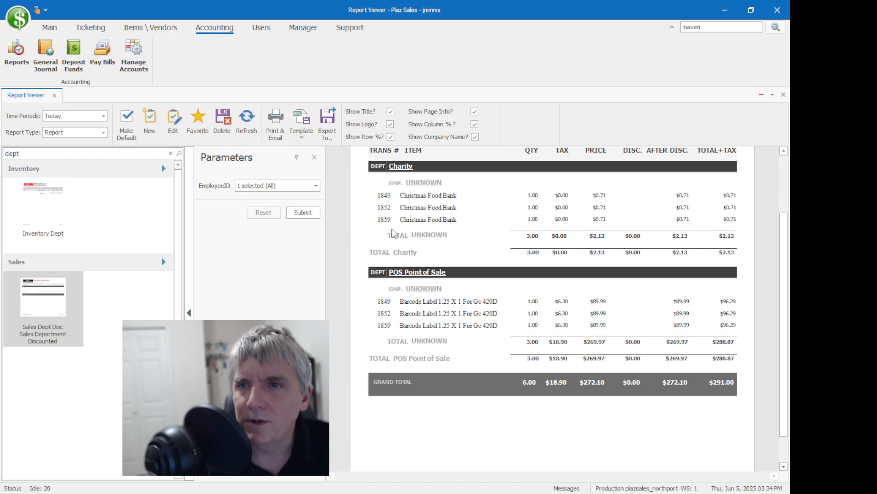
pyautogui.scroll(3, 394, 233)
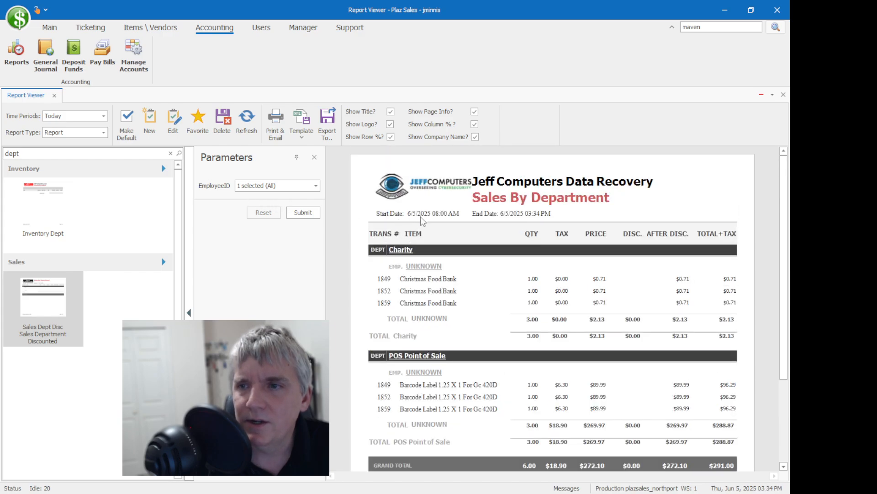